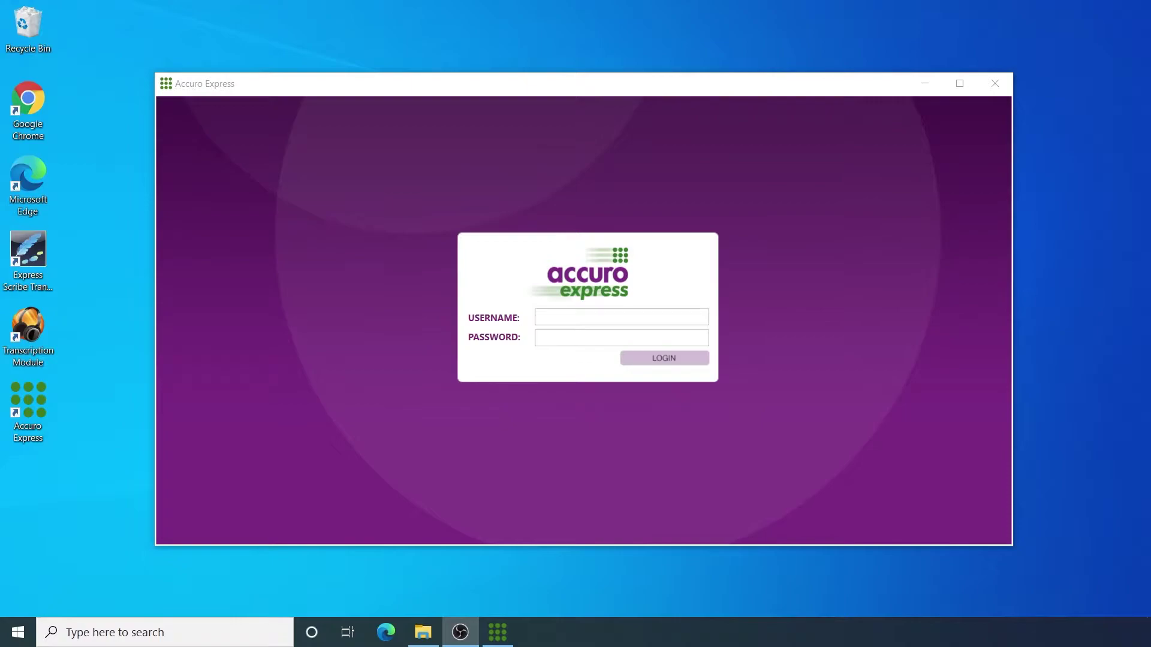
Step: Log in to Accuro Express as testauthor with the username and password
left_click(569, 316)
type("TEST001EDIT")
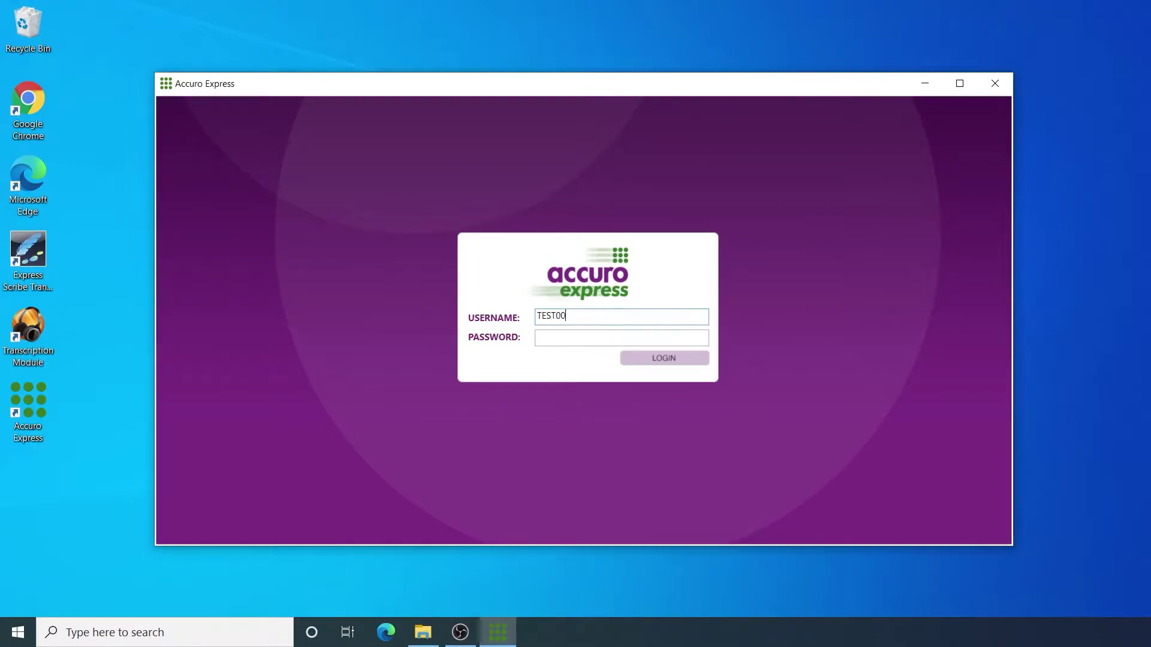
key("Tab")
type("************")
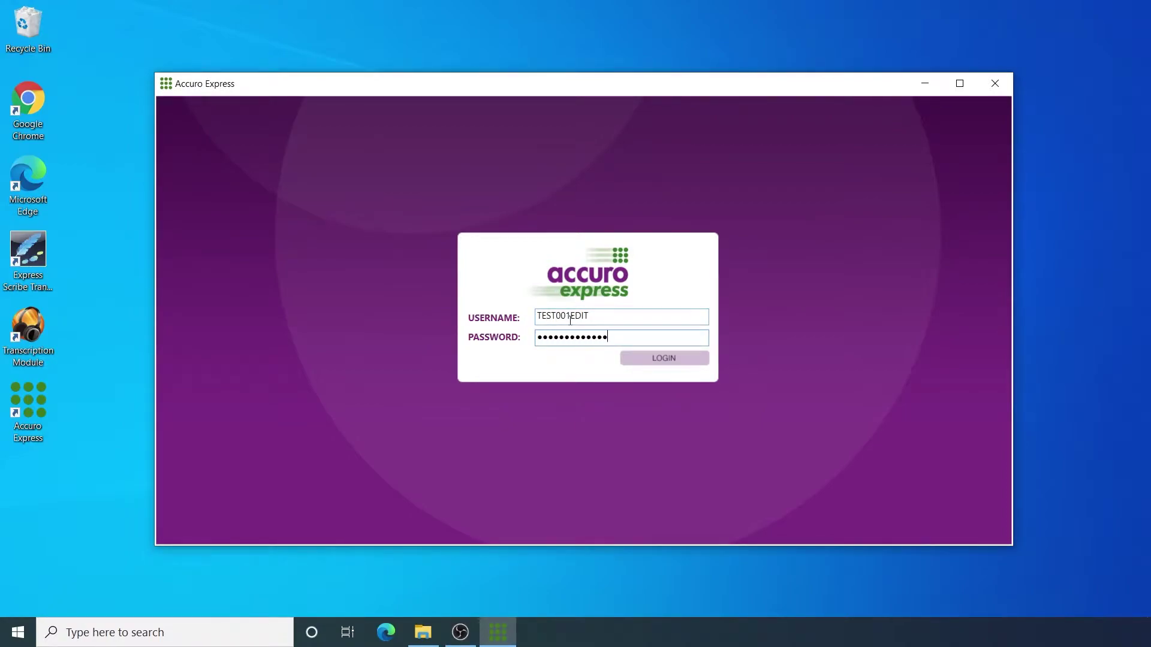
key("Return")
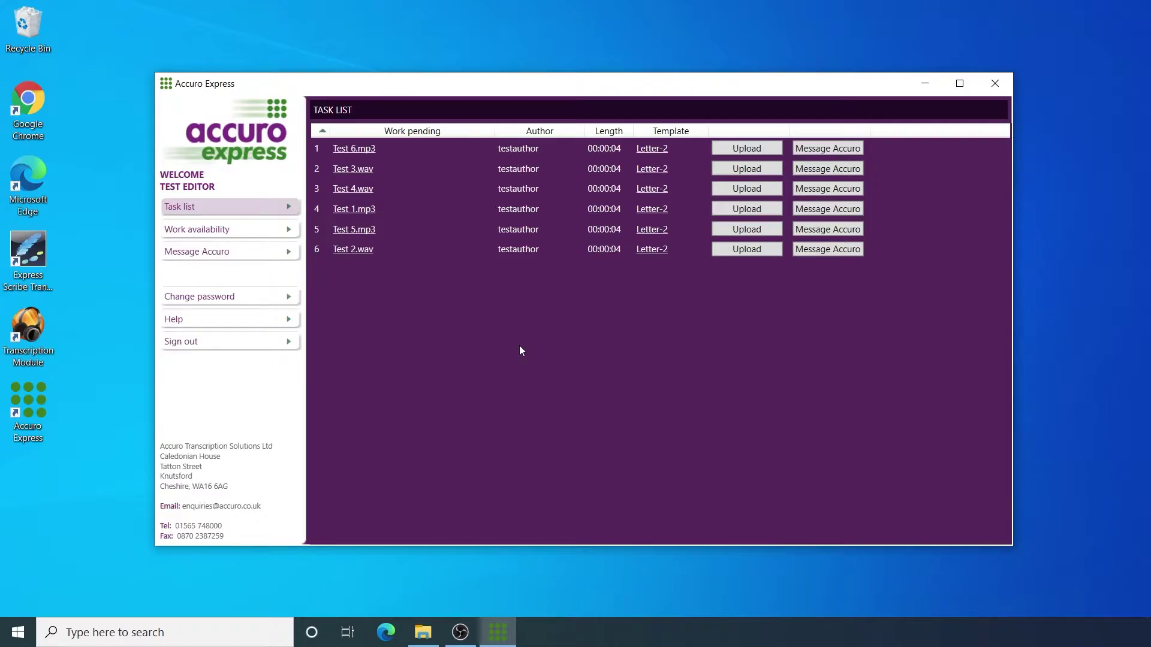
Step: Refresh the task list from the Task list arrow menu
left_click(289, 206)
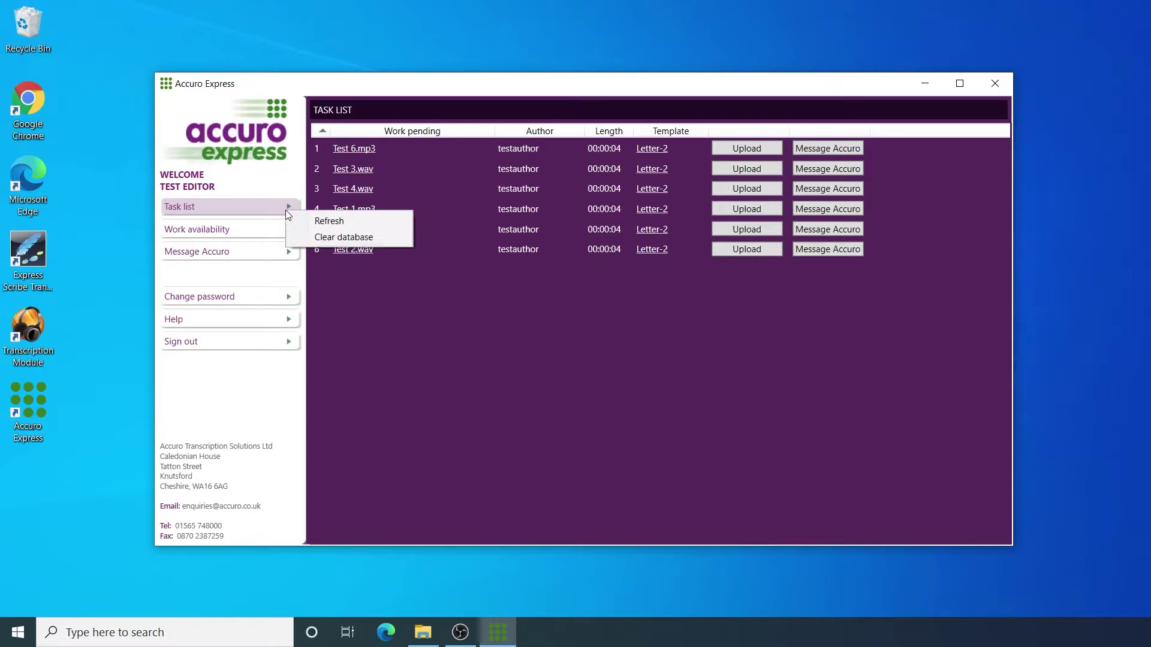
left_click(320, 222)
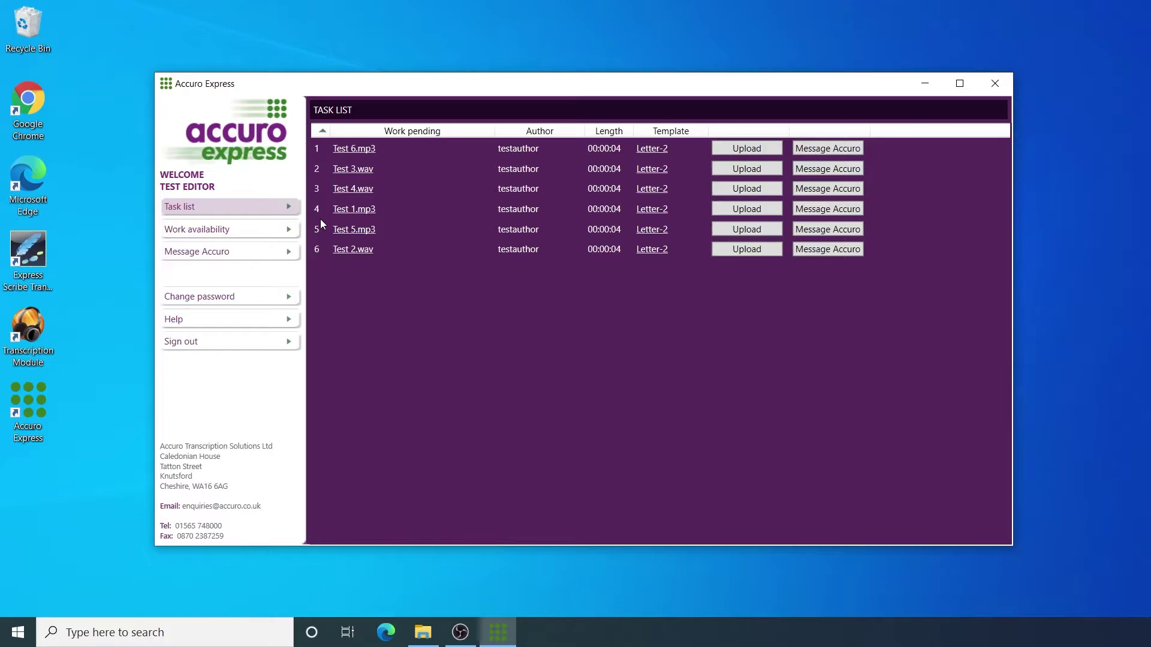
Step: Download the Test 6.mp3 dictation and acknowledge the transcript save-location notice
left_click(363, 155)
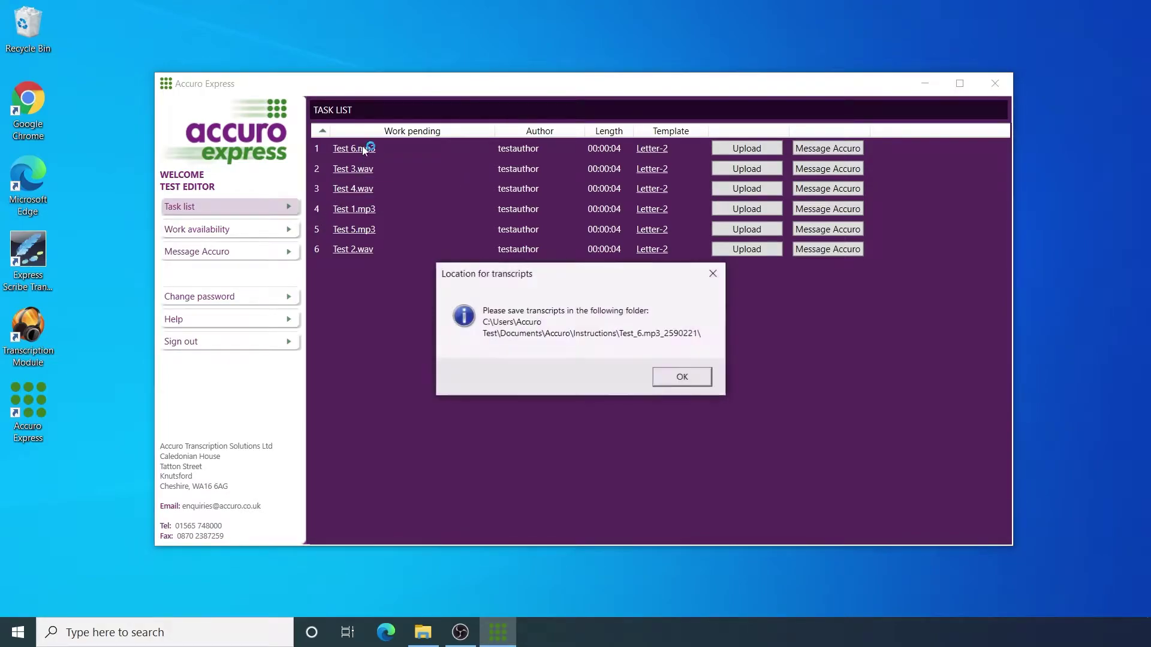
left_click(682, 378)
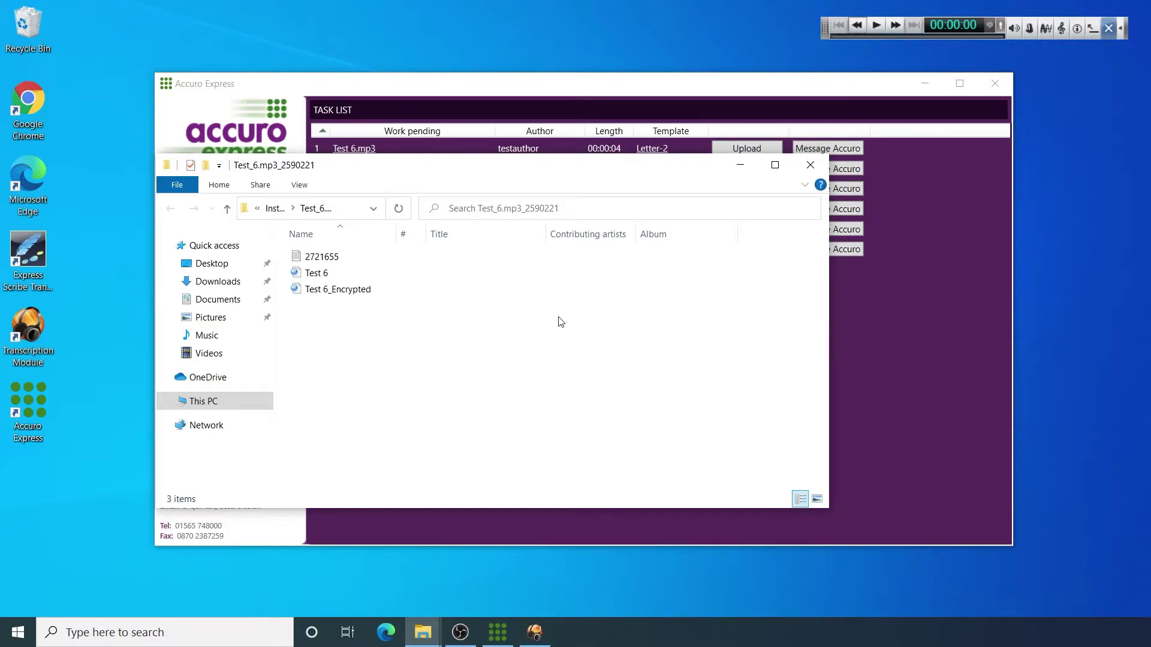
Step: Open the 2721655 draft text file and the Letter-2 template
double_click(321, 256)
key("ctrl+v")
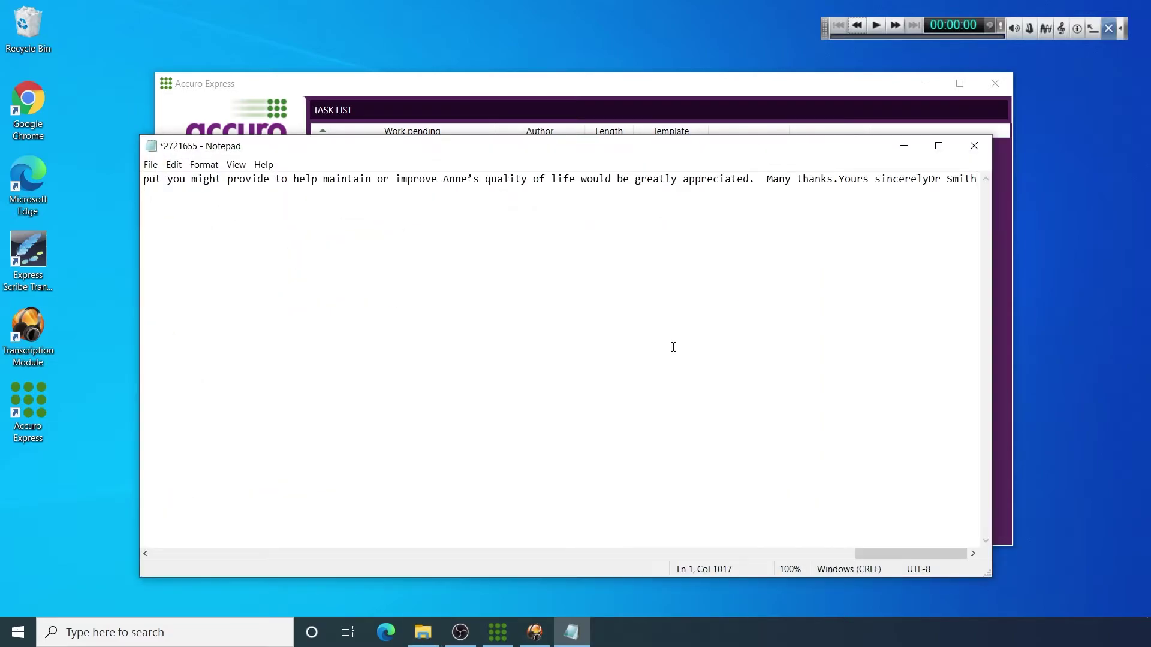
left_click(546, 93)
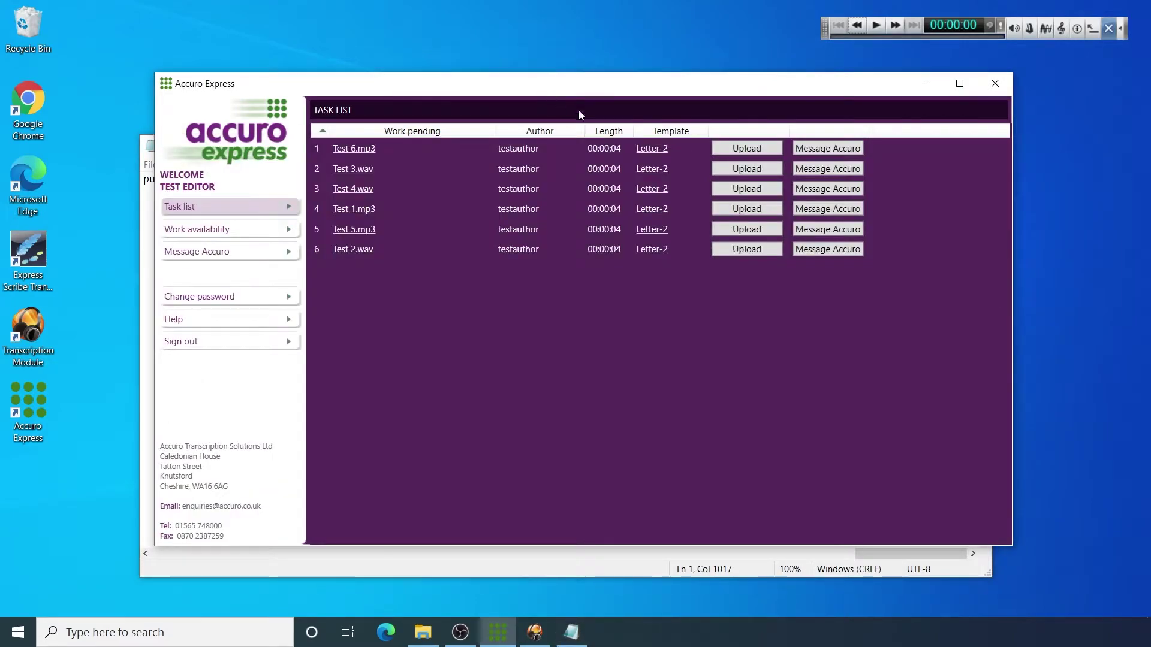
left_click(651, 149)
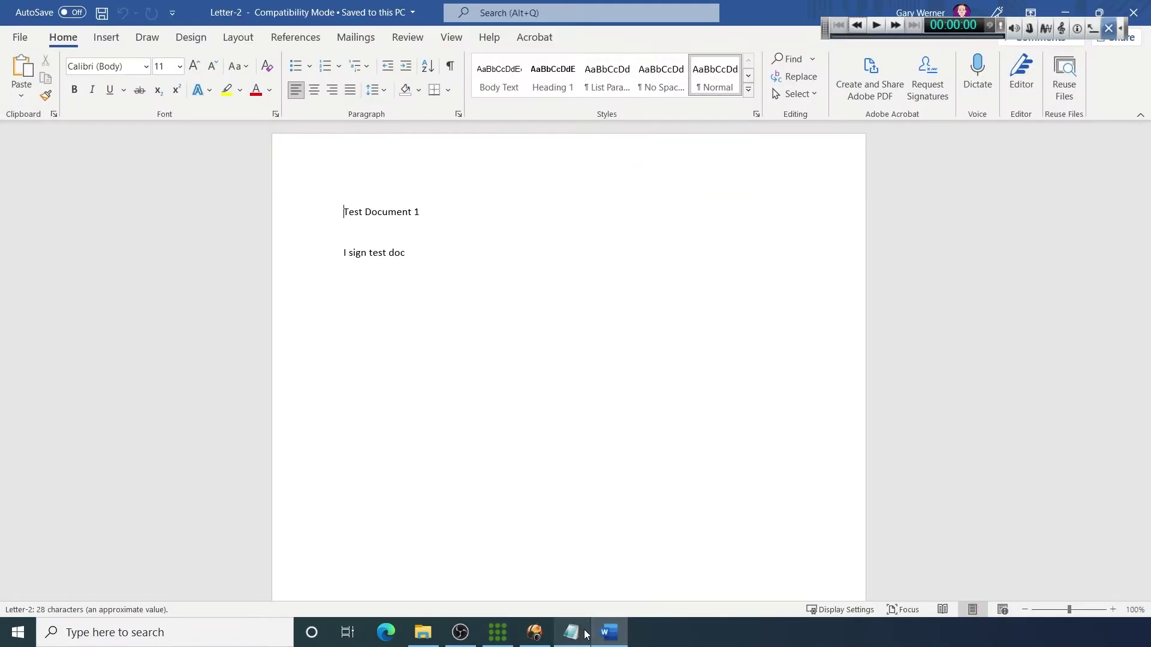
Step: Copy the whole draft text and paste it over the Letter-2 placeholder text
left_click(572, 633)
key("ctrl+a")
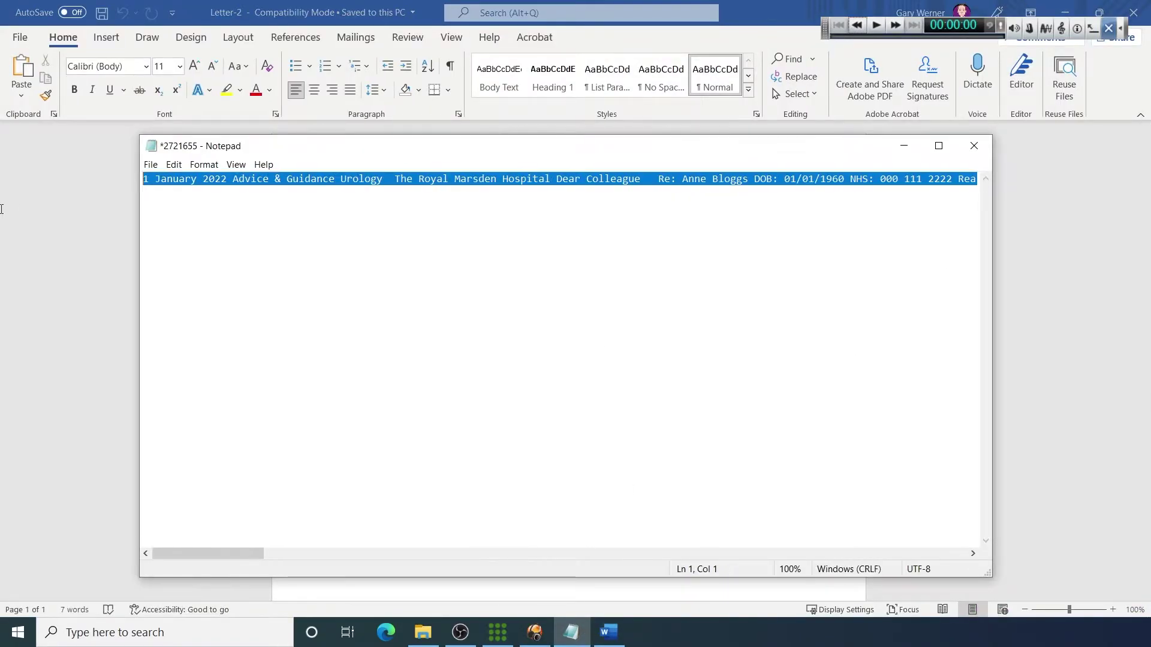
right_click(292, 187)
left_click(324, 226)
left_click(65, 283)
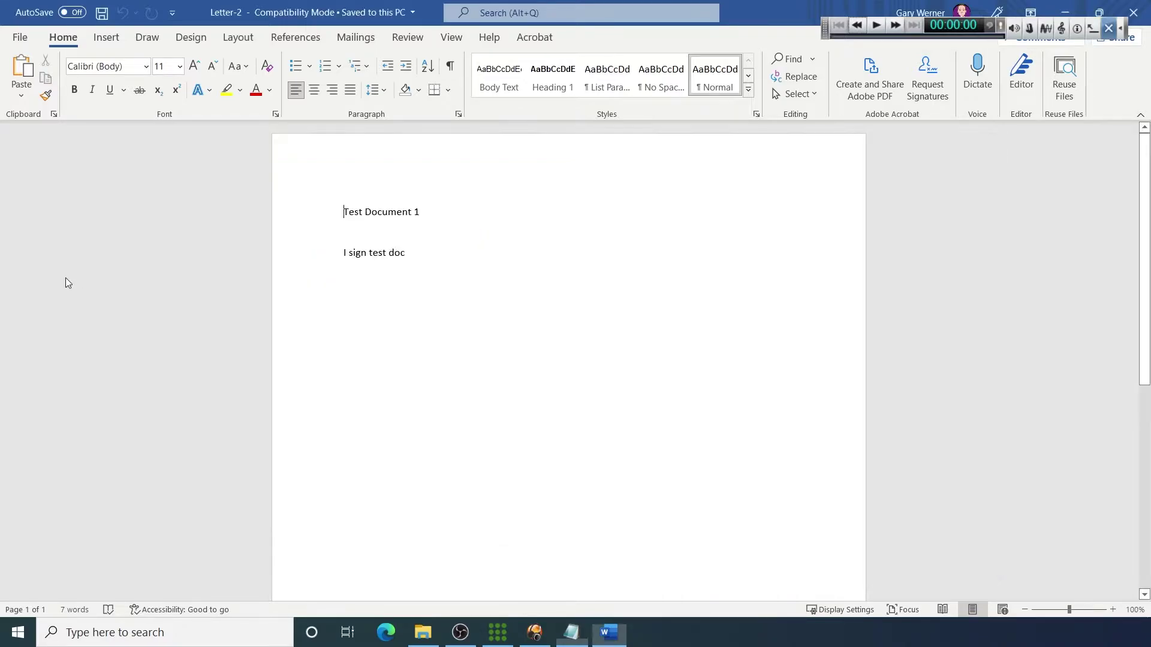
key("ctrl+a")
right_click(388, 220)
left_click(441, 360)
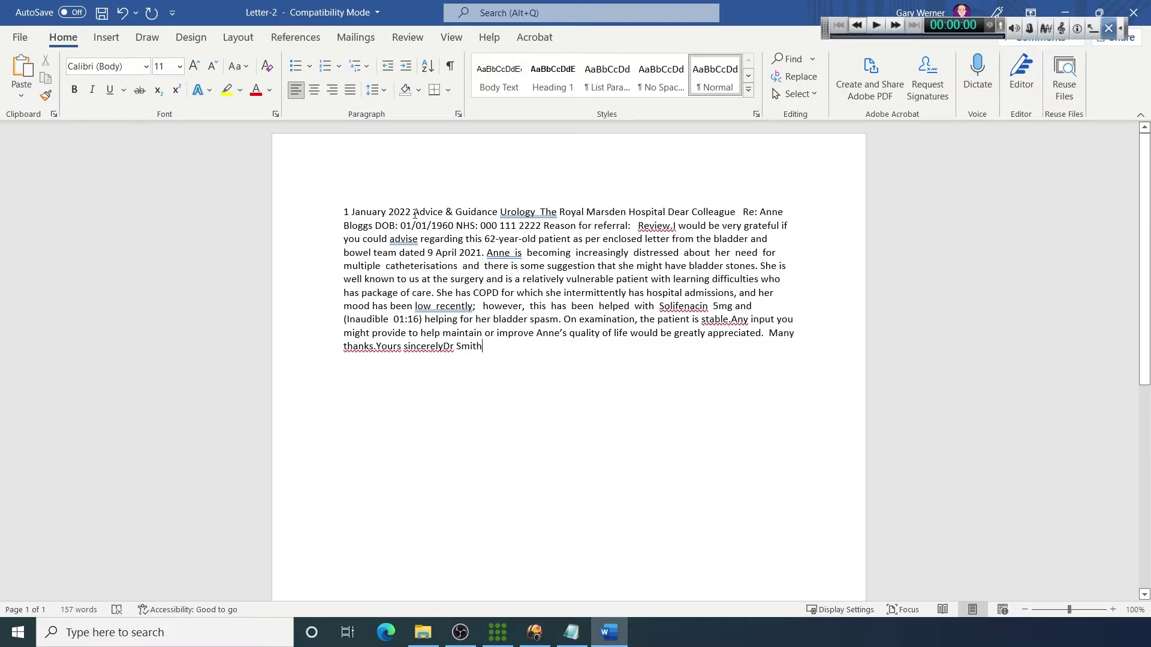
Step: Split the letter header into paragraphs: date, Advice & Guidance, Urology, hospital line, Dear Colleague
key("Return")
key("Return")
left_click(434, 239)
key("Return")
key("Return")
left_click(378, 266)
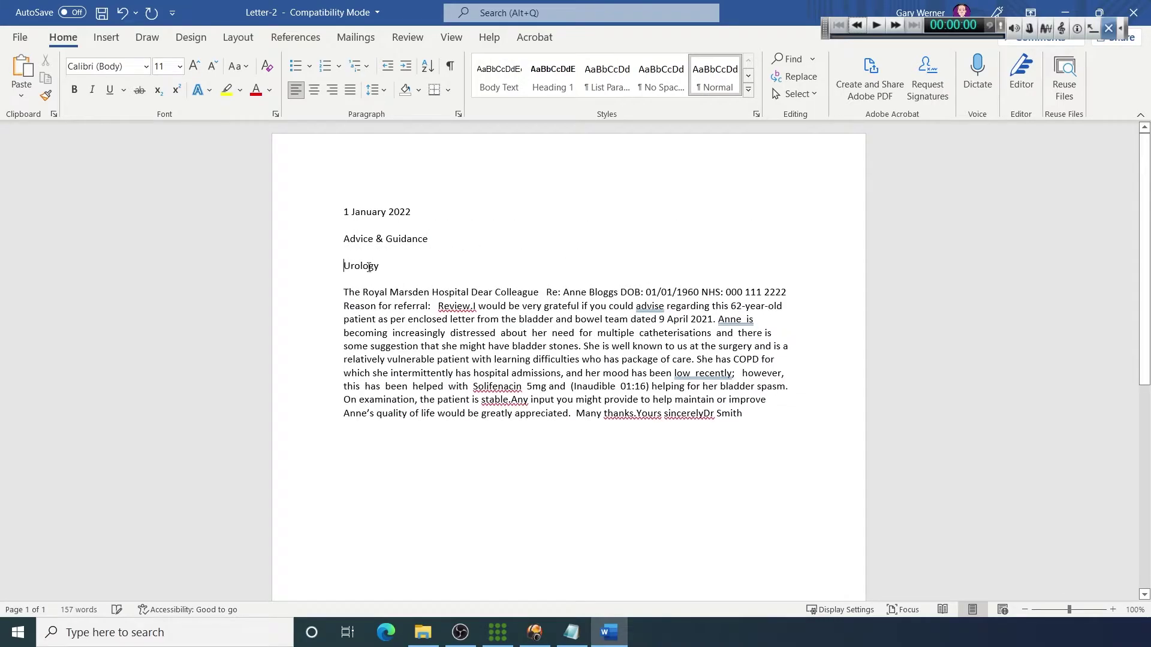
key("Return")
left_click(433, 278)
key("Return")
key("Return")
key("Return")
Step: Give Re: Anne Bloggs its own line, tab-separating DOB and NHS number, with Reason for referral below
left_click(418, 319)
key("Return")
key("Return")
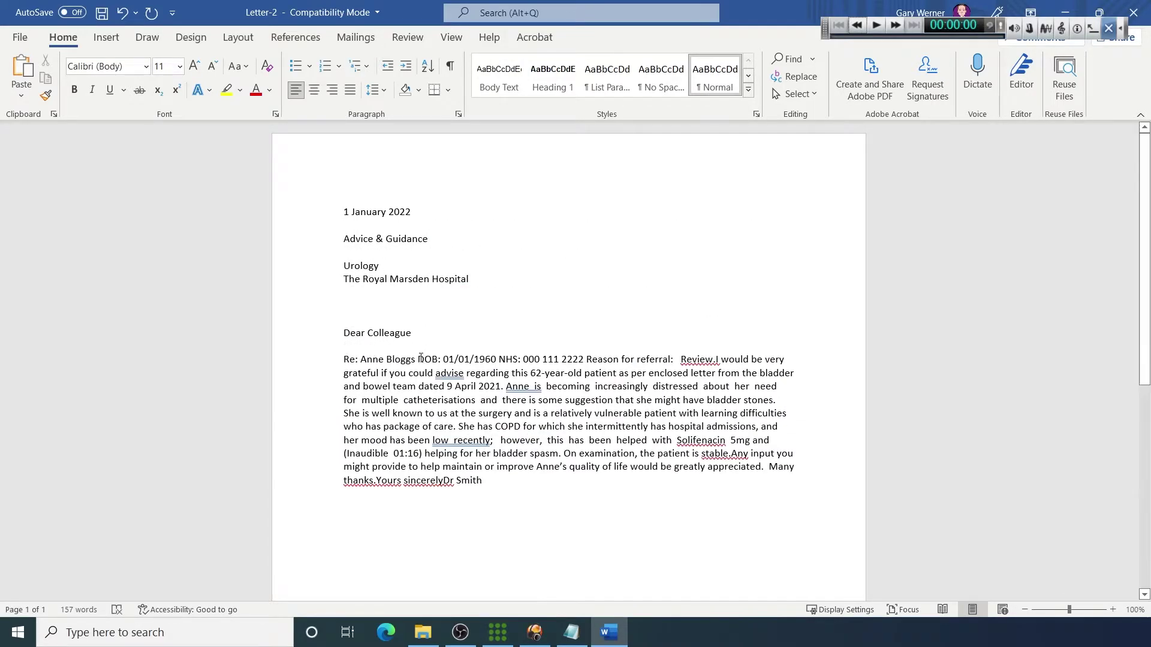
key("Tab")
key("Tab")
left_click(499, 360)
key("Tab")
key("Tab")
key("Return")
key("Return")
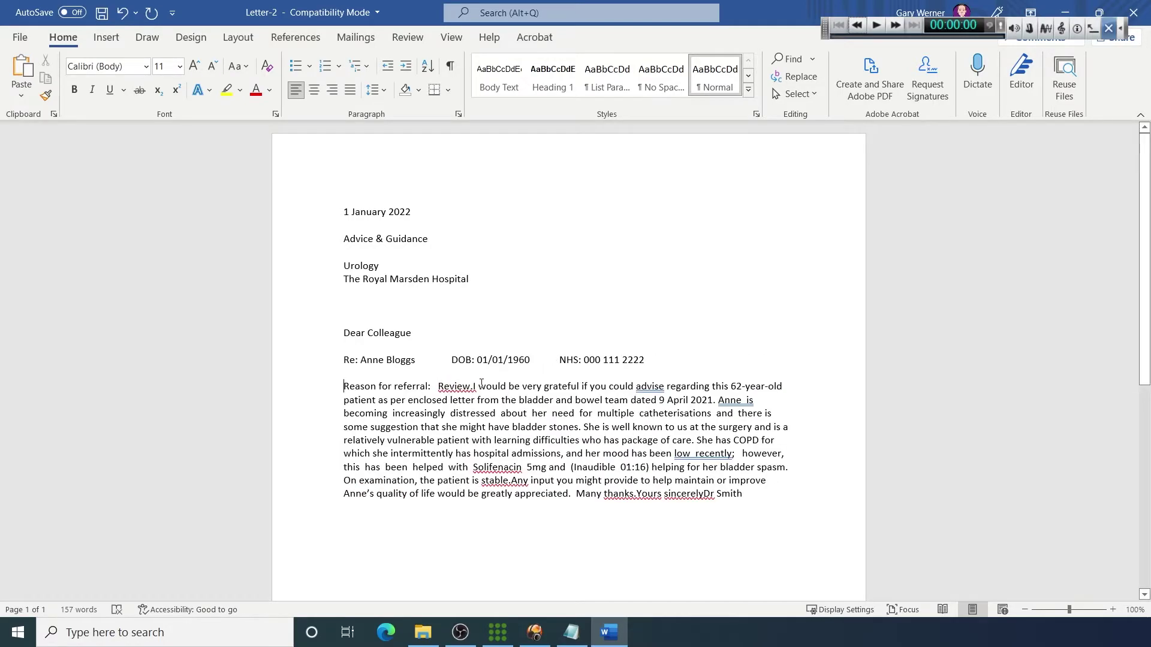
key("Return")
key("Return")
Step: Fix the double space in 'Anne is' and start On examination, Any input and Many thanks paragraphs
left_click(602, 427)
left_click(601, 426)
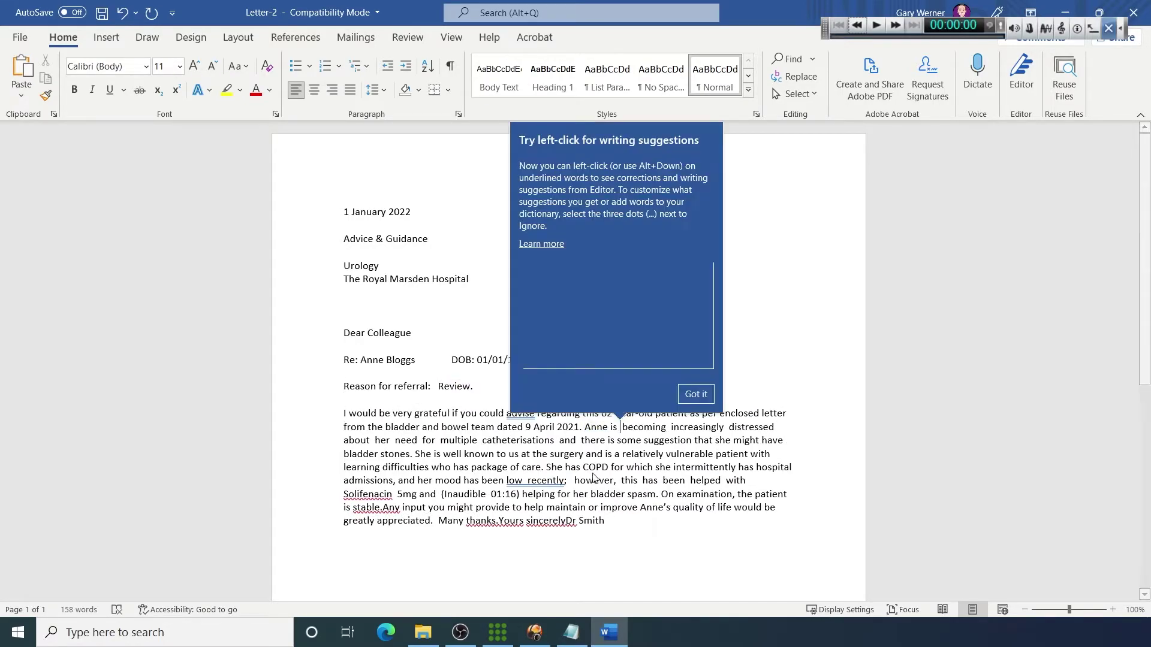
left_click(662, 494)
key("Return")
key("Return")
left_click(382, 507)
key("Return")
key("Return")
left_click(437, 520)
key("Return")
key("Return")
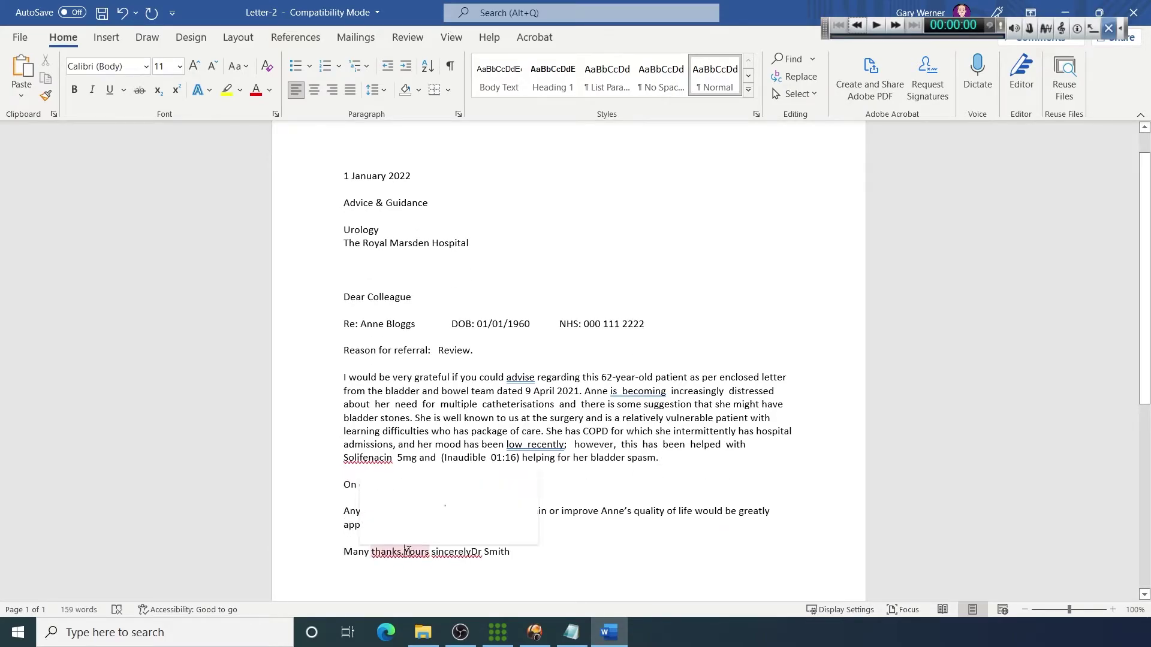
Step: Separate Yours sincerely, signature space above Dr Smith, and 'She is well known' into paragraphs
left_click(404, 552)
key("Return")
key("Return")
left_click(421, 519)
key("Return")
key("Return")
key("Return")
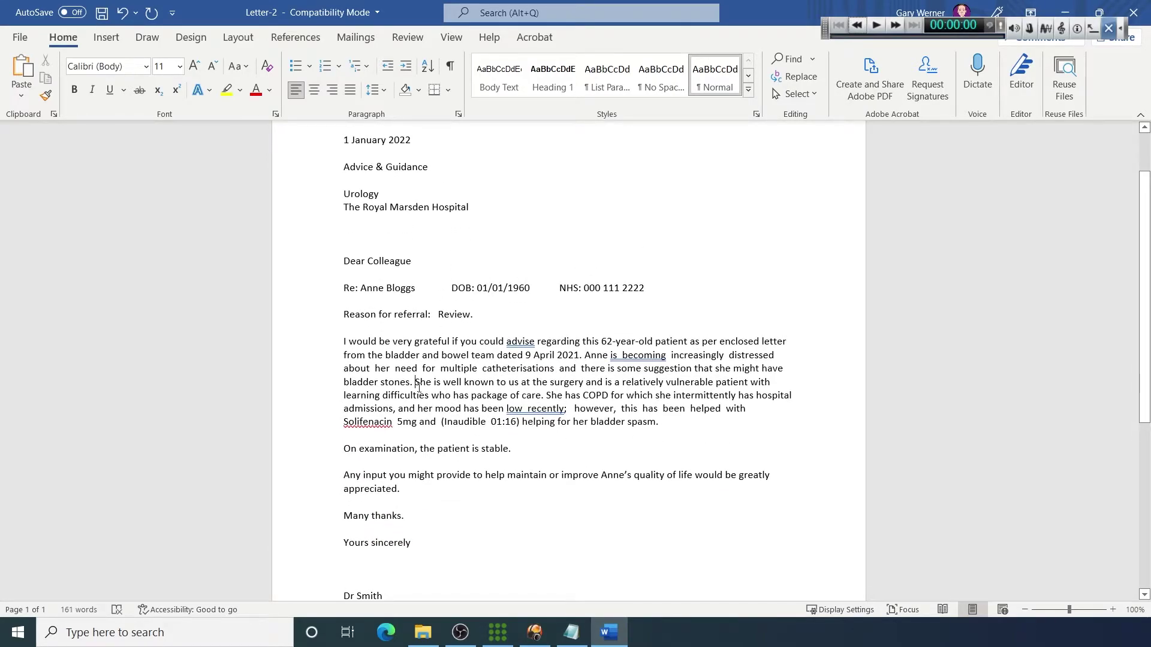
left_click(416, 382)
key("Return")
key("Return")
Step: Set the whole letter in Arial and bold the Re: and Reason for referral lines
key("ctrl+a")
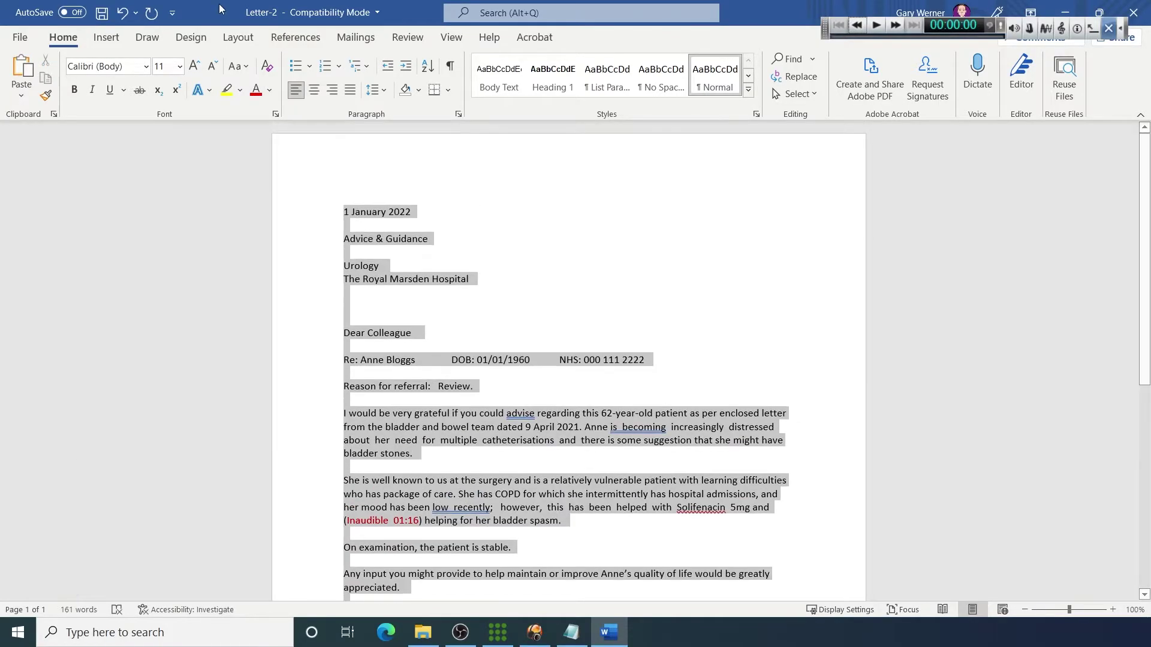
key("ctrl+shift+f")
left_click(503, 382)
key("ctrl+b")
scroll(576, 404, "down", 1)
Step: Accept spacing fixes for 'low recently', 'is becoming', 'recently; however' and 'this has been'
right_click(580, 459)
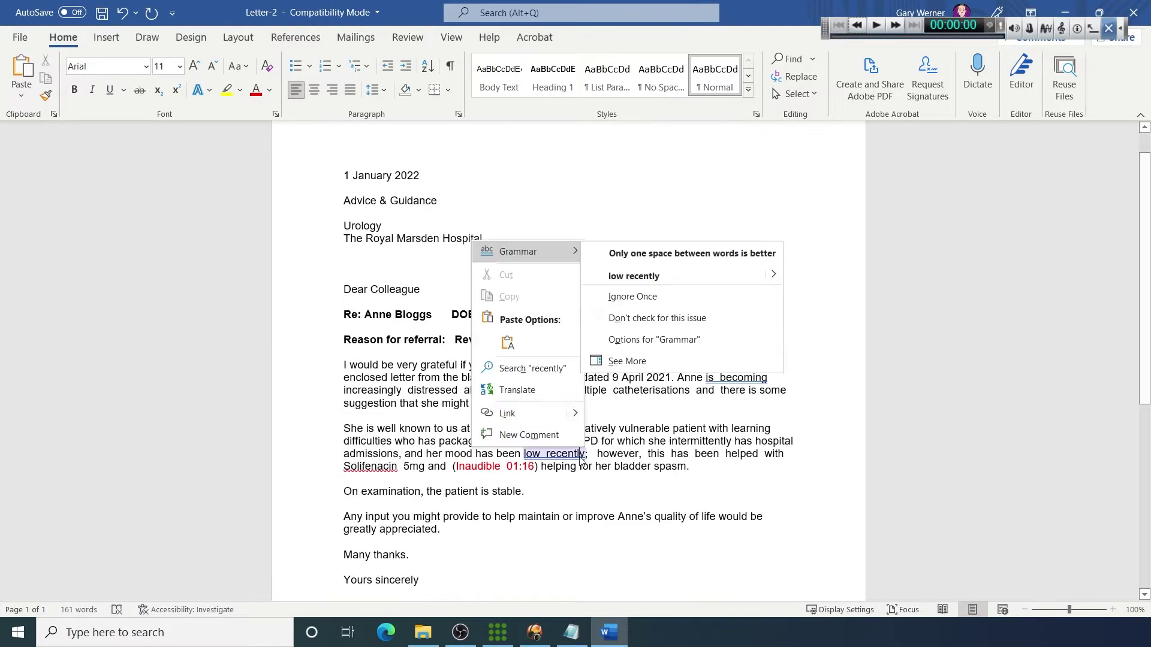
left_click(635, 275)
scroll(576, 405, "down", 1)
scroll(575, 405, "up", 2)
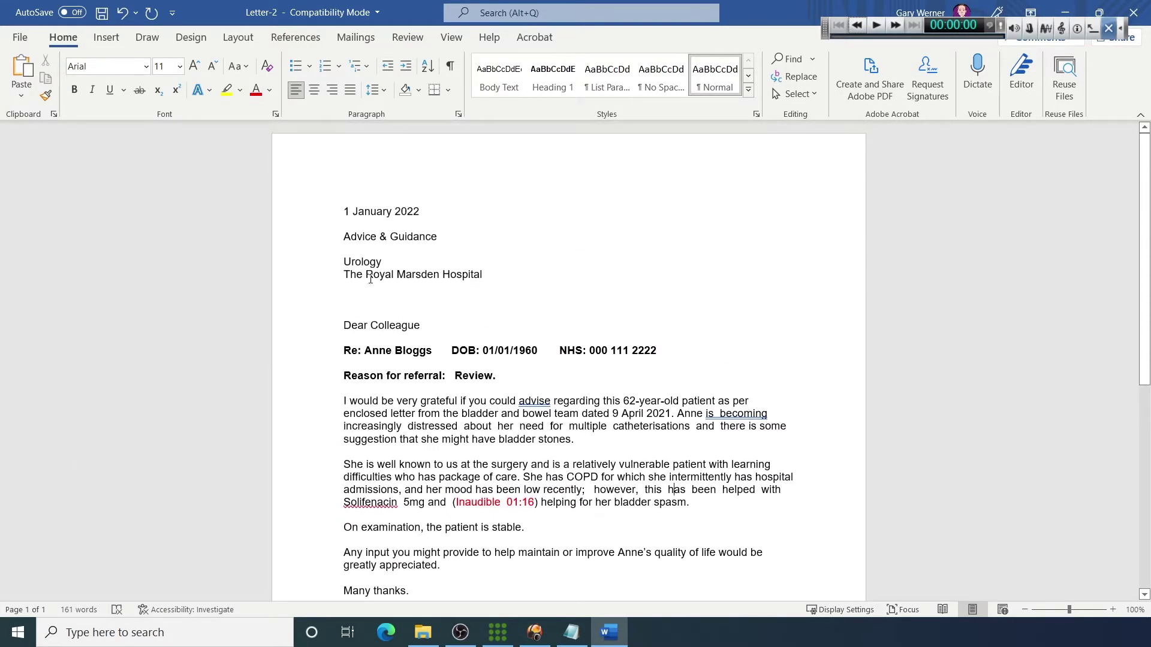
right_click(733, 416)
left_click(863, 223)
right_click(369, 427)
left_click(423, 473)
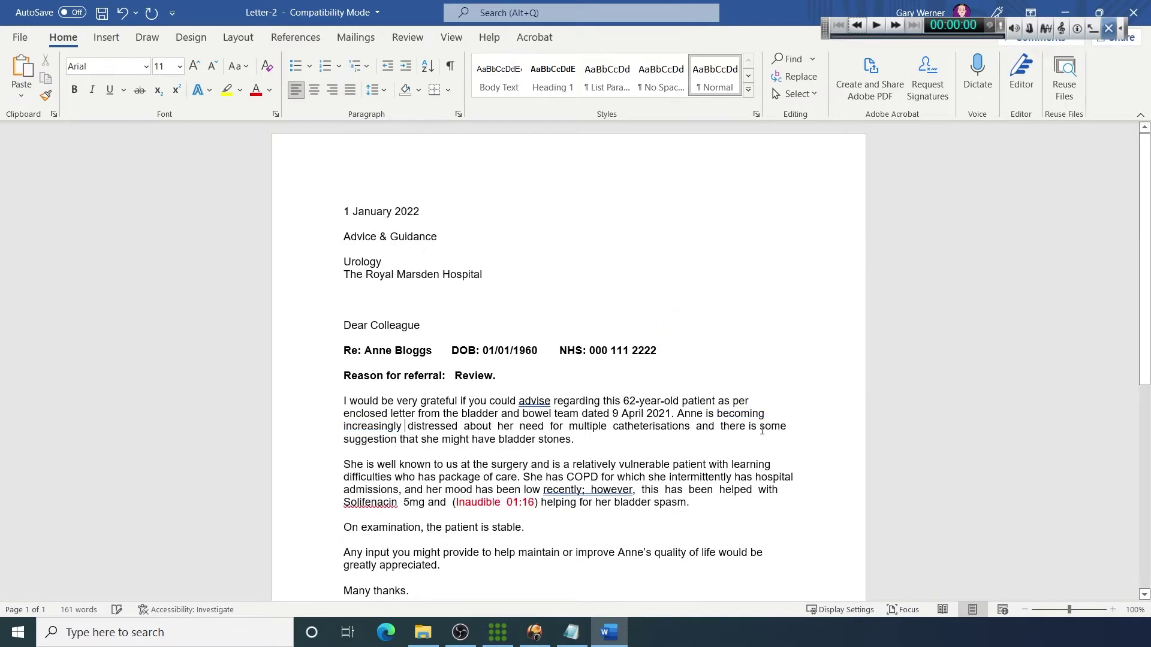
right_click(406, 427)
left_click(504, 271)
right_click(611, 489)
left_click(665, 539)
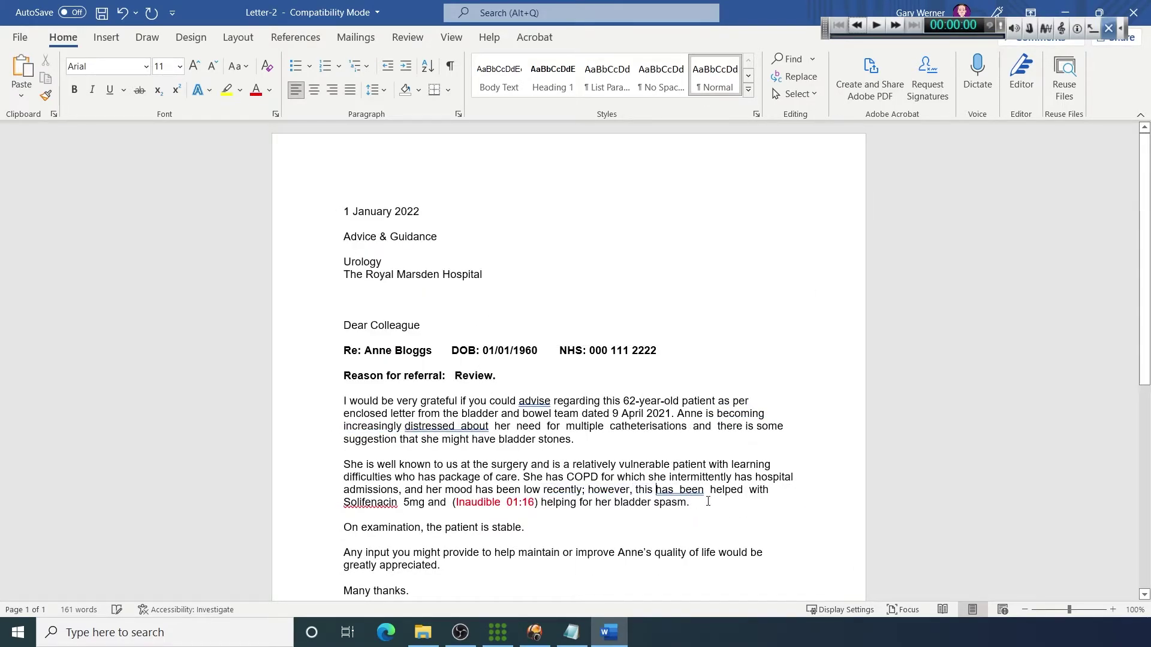
scroll(693, 362, "down", 3)
scroll(693, 363, "up", 3)
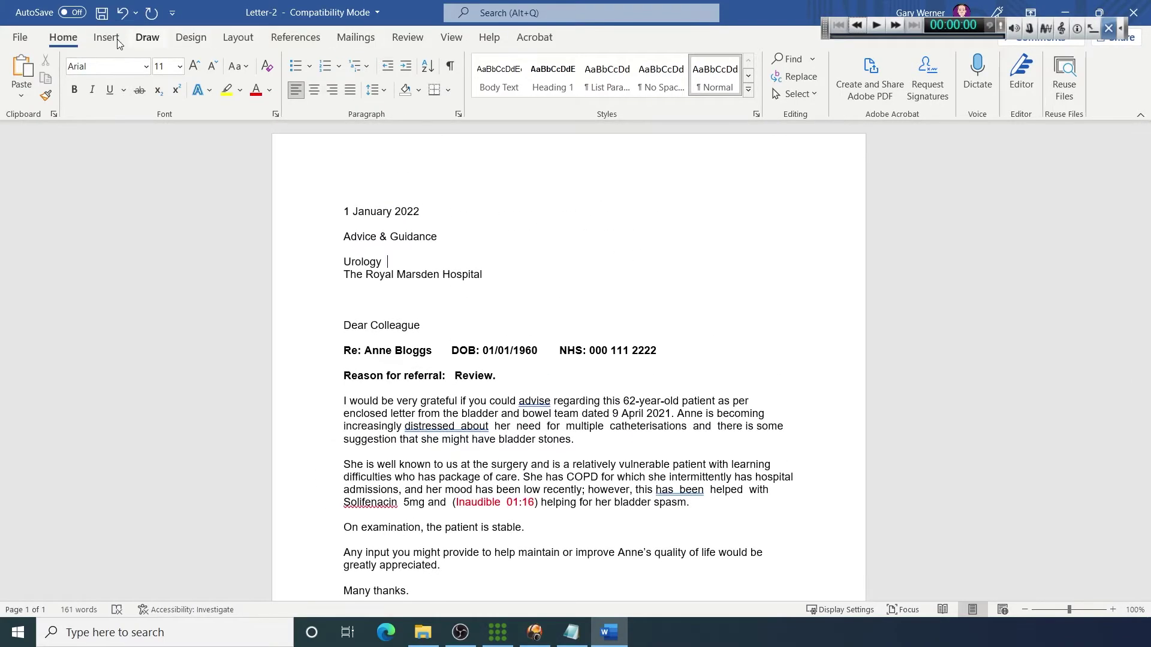
Step: In Save As, name the letter Test 6, trimming .mp3 from the suggested Test 6.mp3
left_click(19, 37)
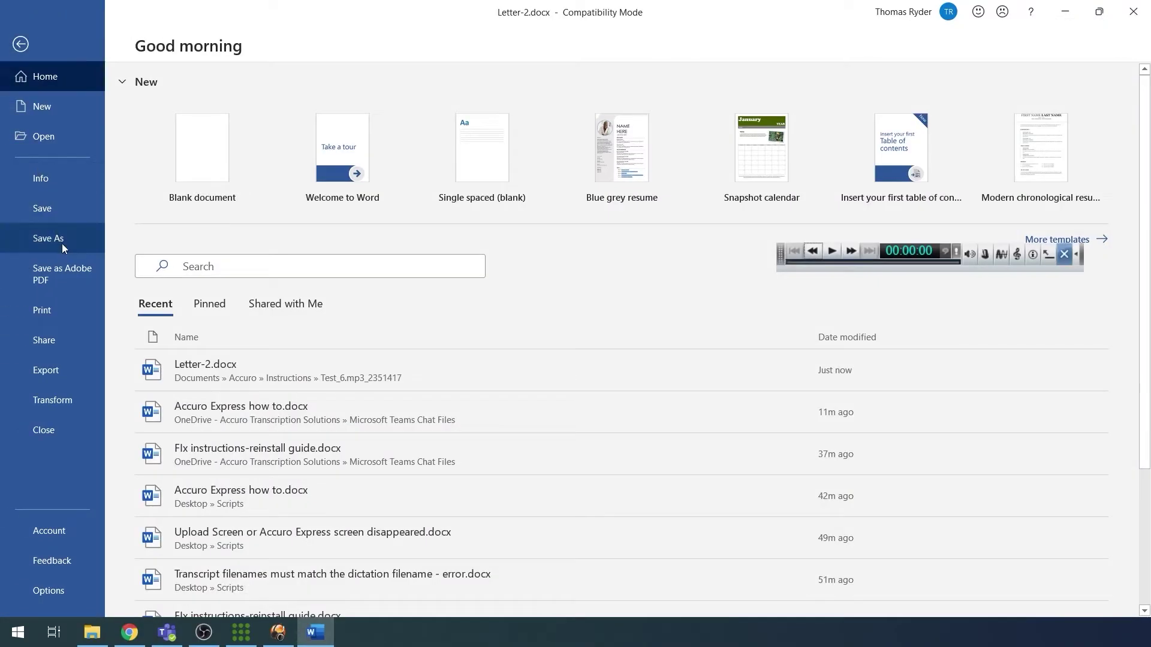
left_click(48, 238)
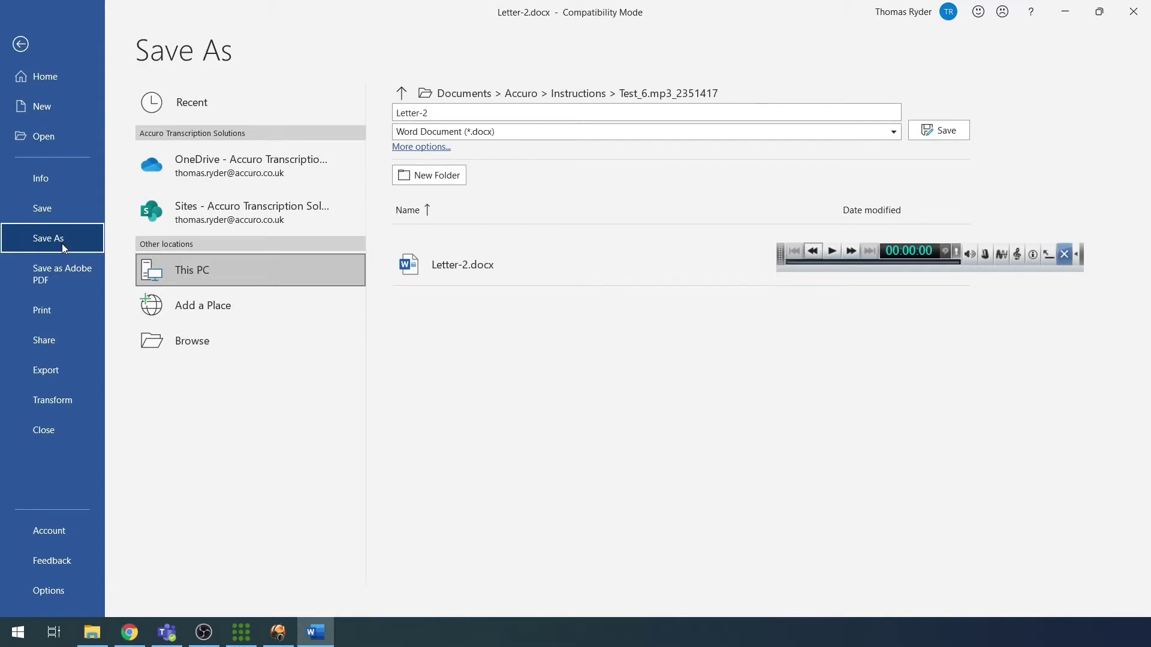
left_click(262, 349)
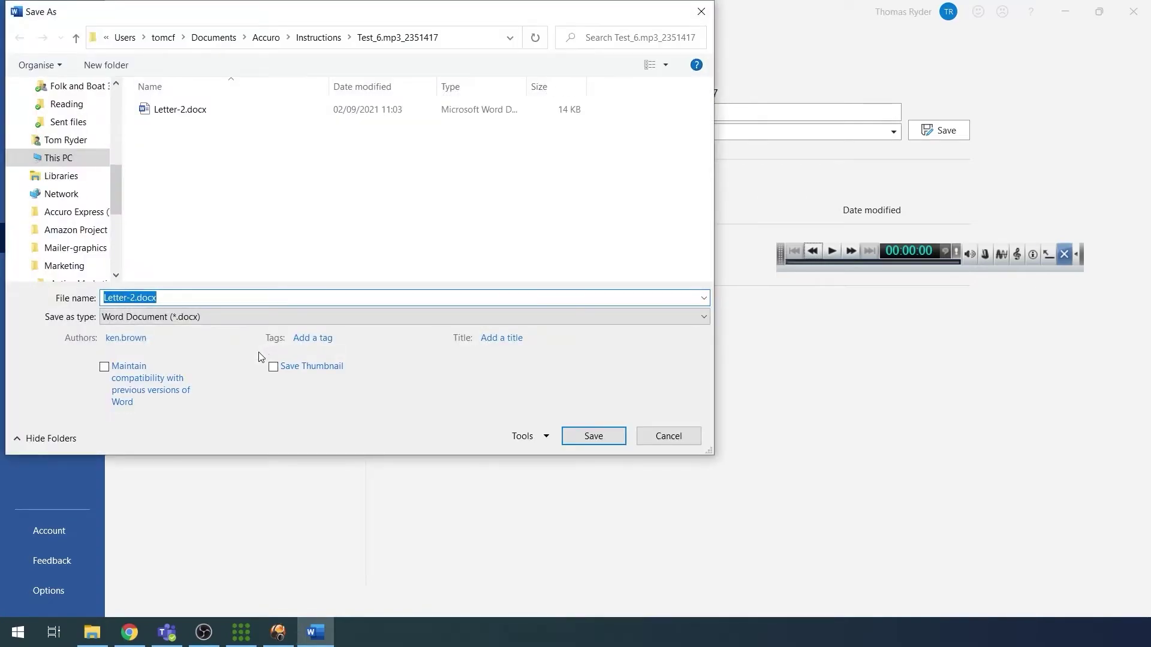
key("BackSpace")
type("T")
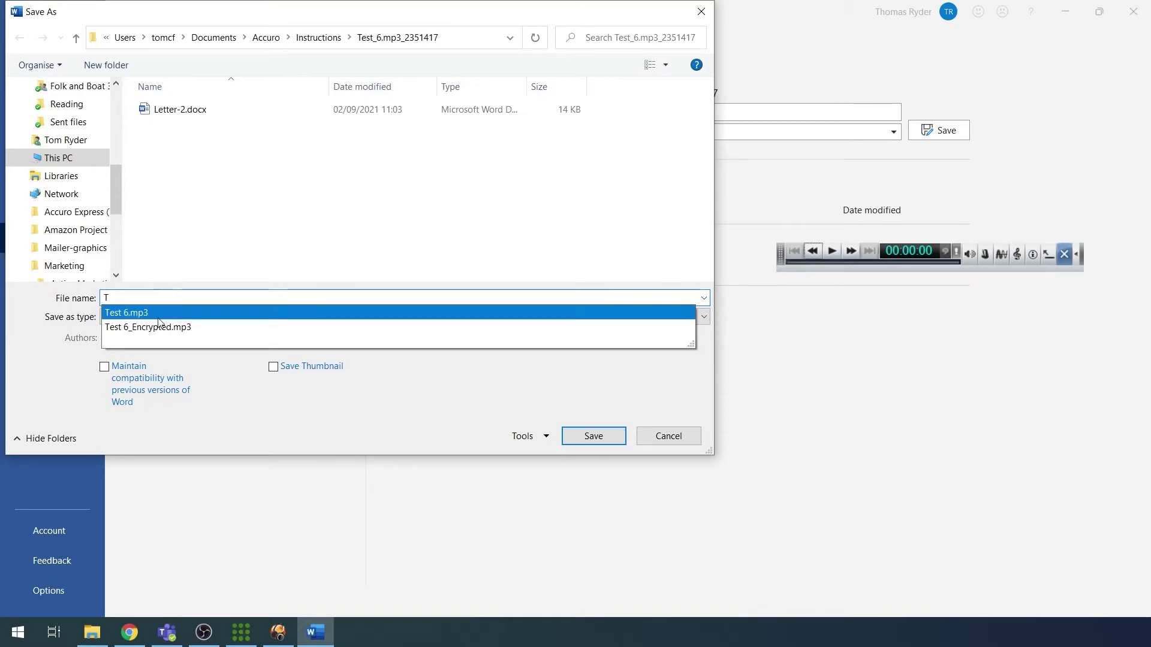
left_click(160, 314)
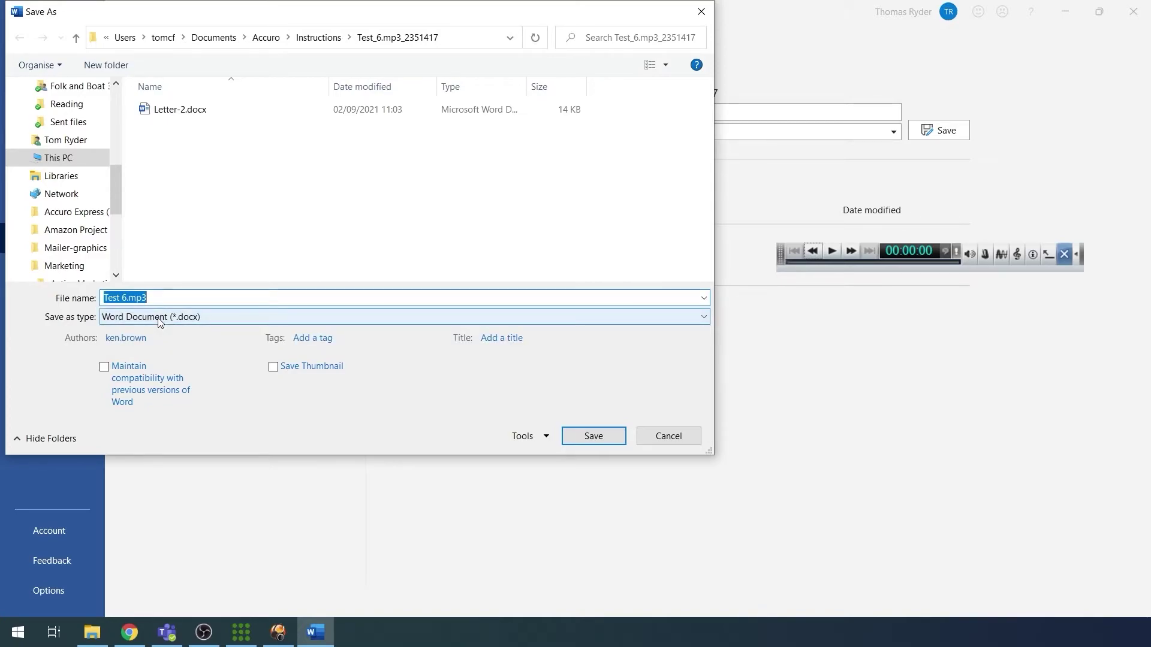
left_click(168, 297)
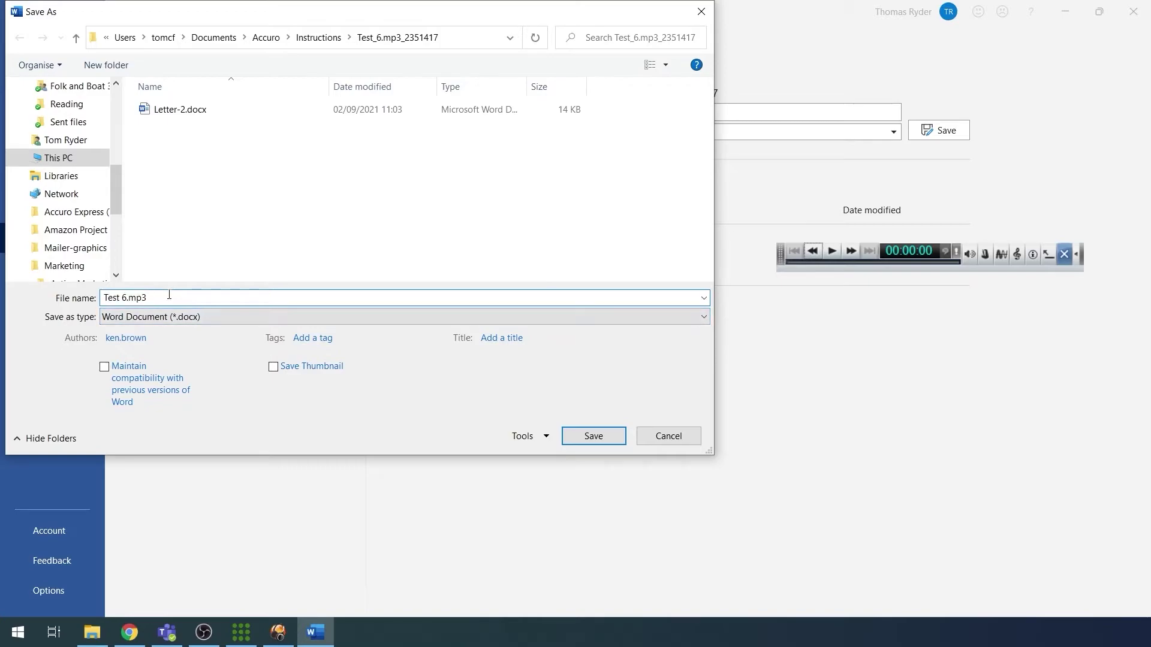
key("BackSpace")
key("BackSpace")
key("BackSpace")
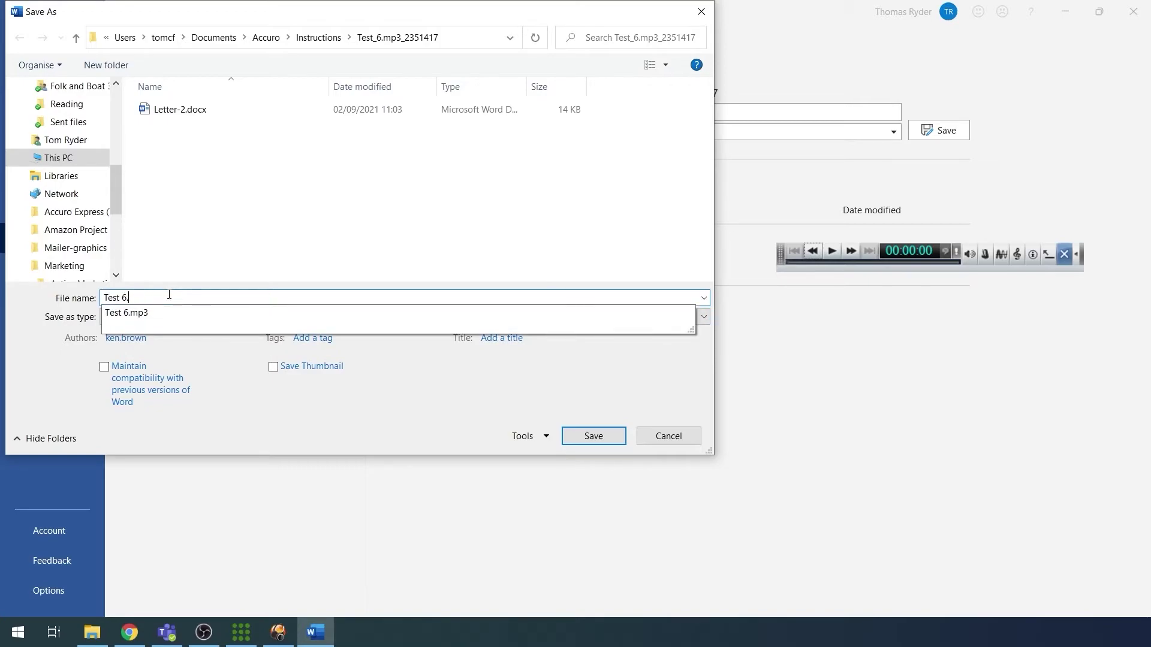
key("BackSpace")
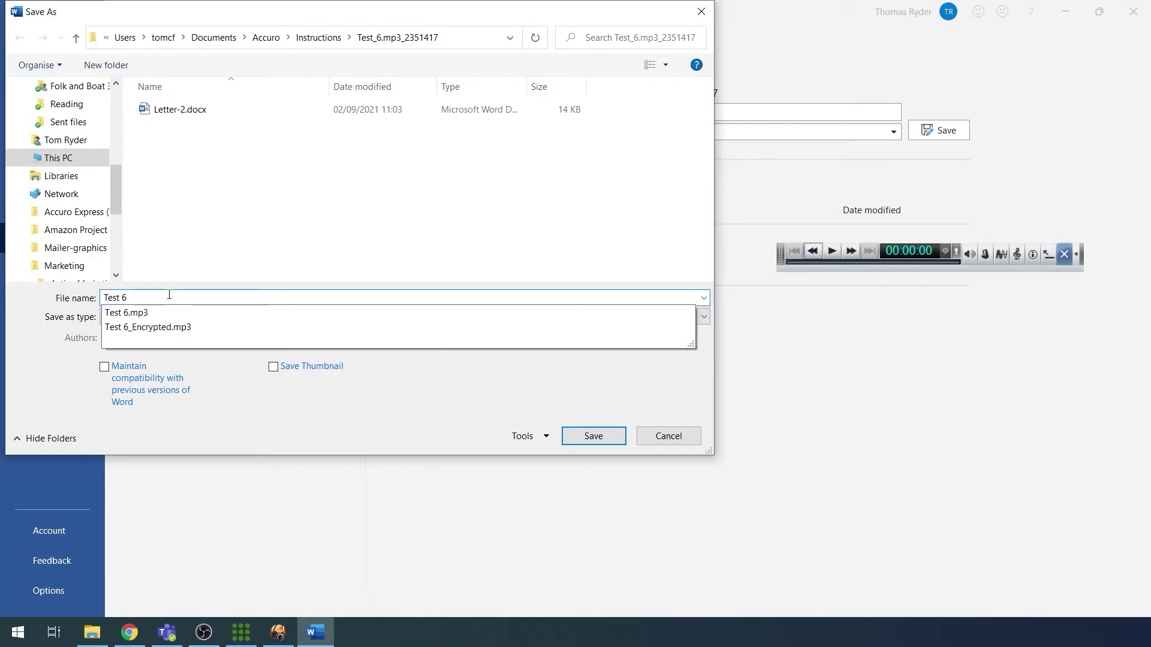
Step: Save Test 6.docx, close Word and the audio player, and start the Test 6.mp3 upload
left_click(594, 435)
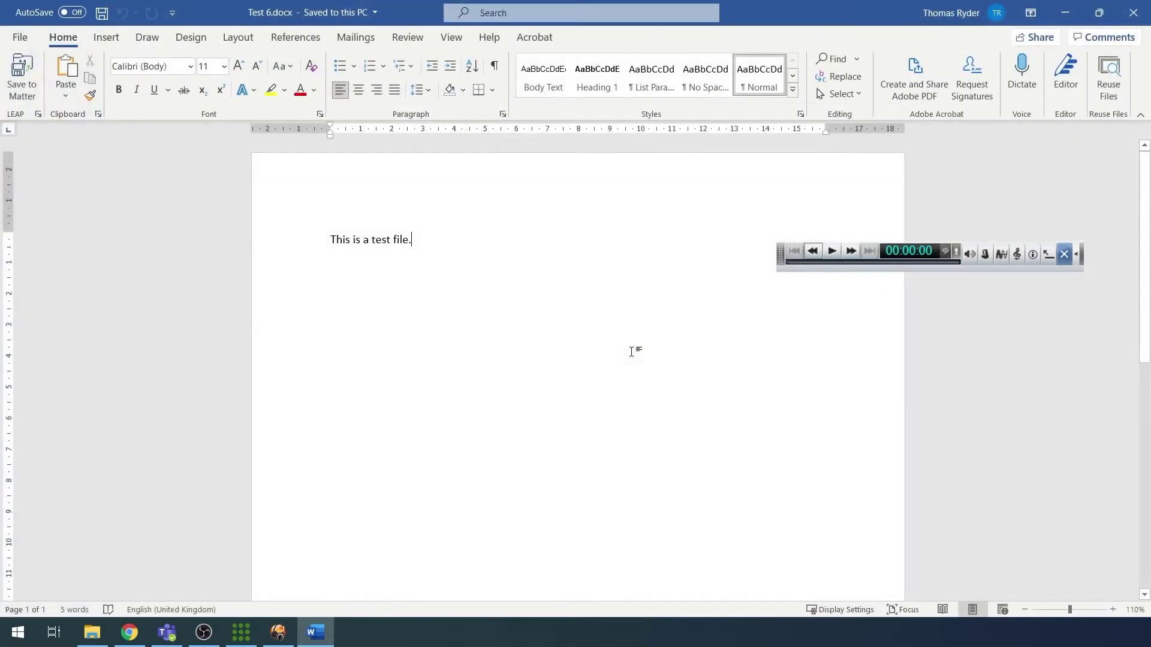
left_click(1133, 12)
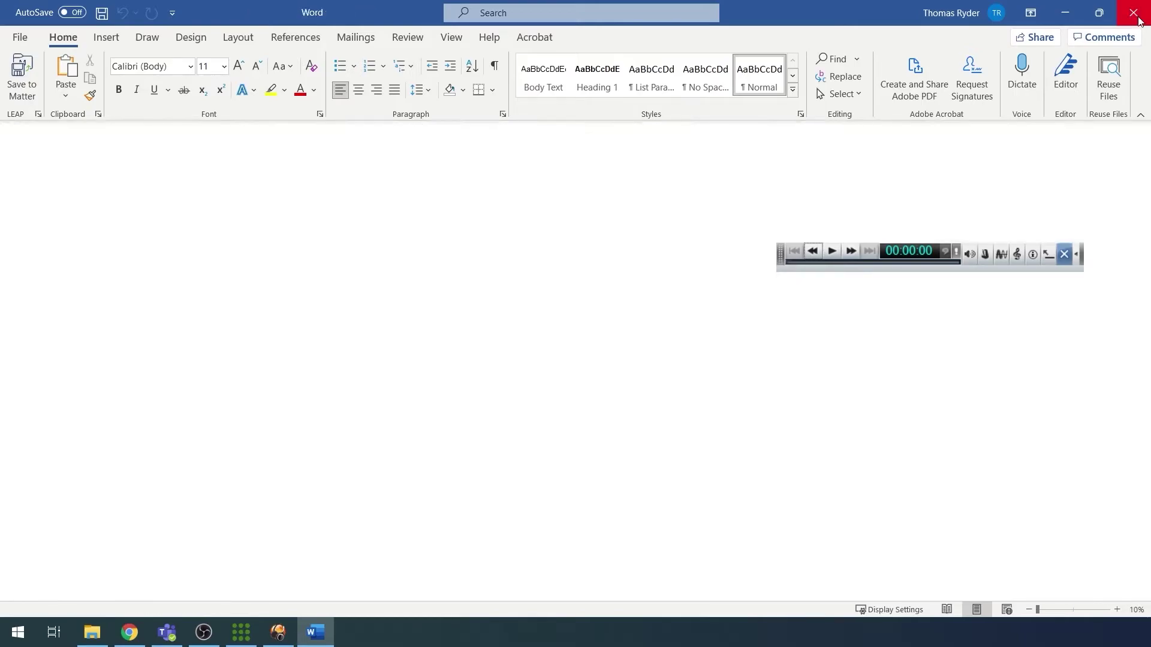
left_click(1065, 255)
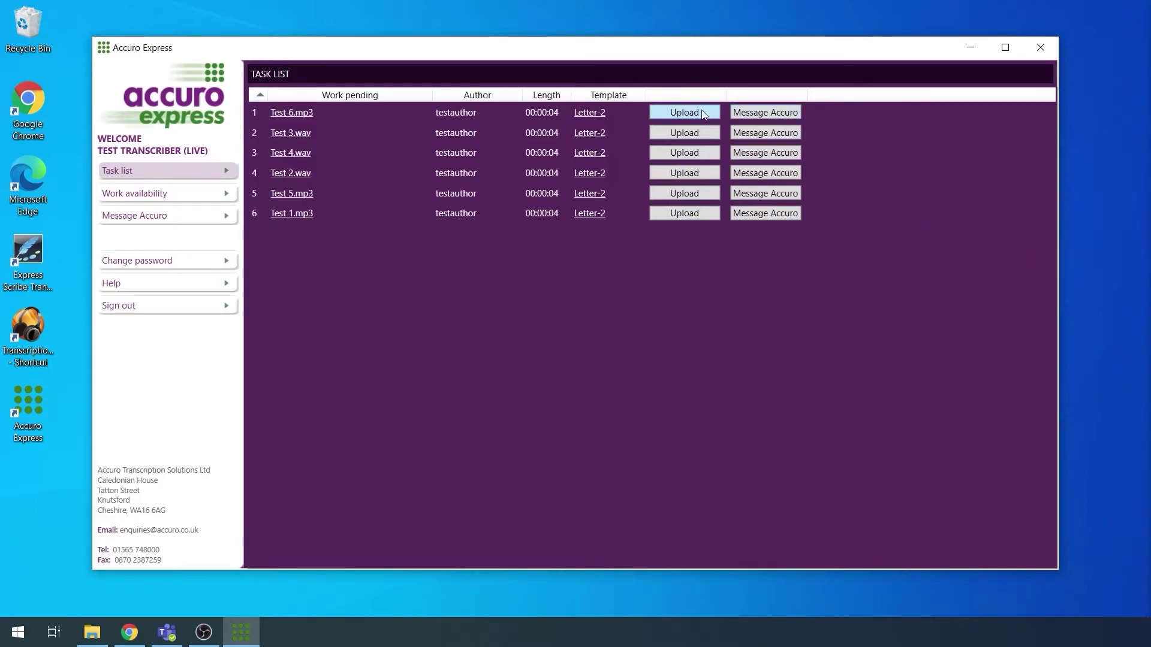
left_click(686, 113)
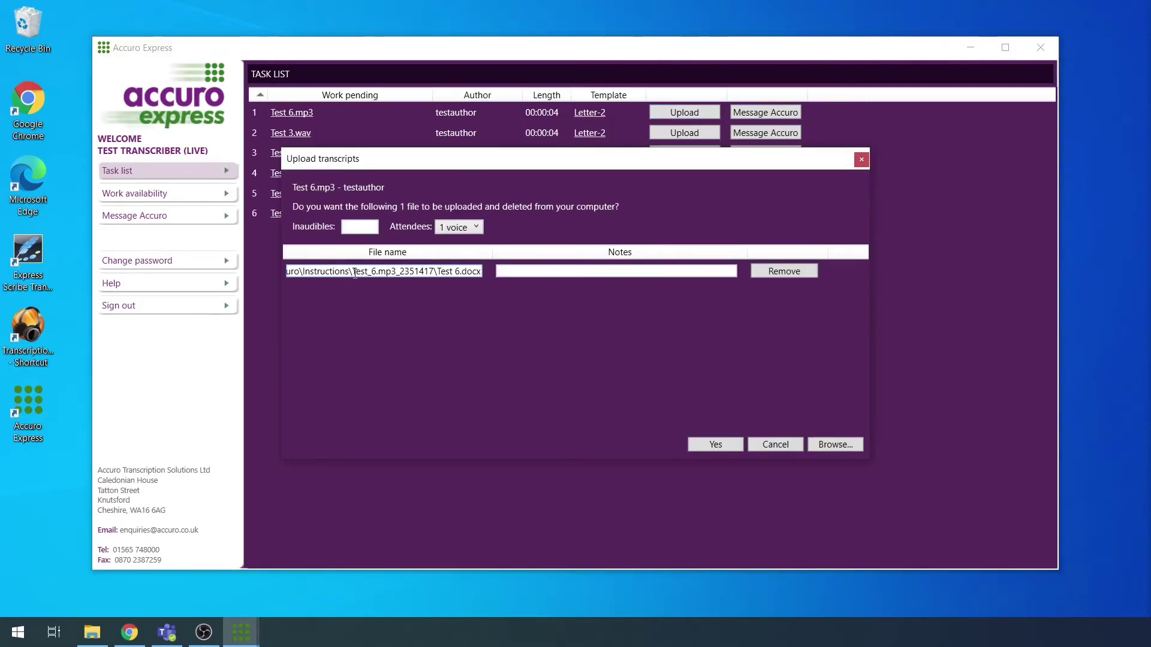
Step: Enter 1 inaudible, keep attendees at 1 voice, add a note, and confirm the upload
left_click(368, 225)
type("1")
left_click(465, 231)
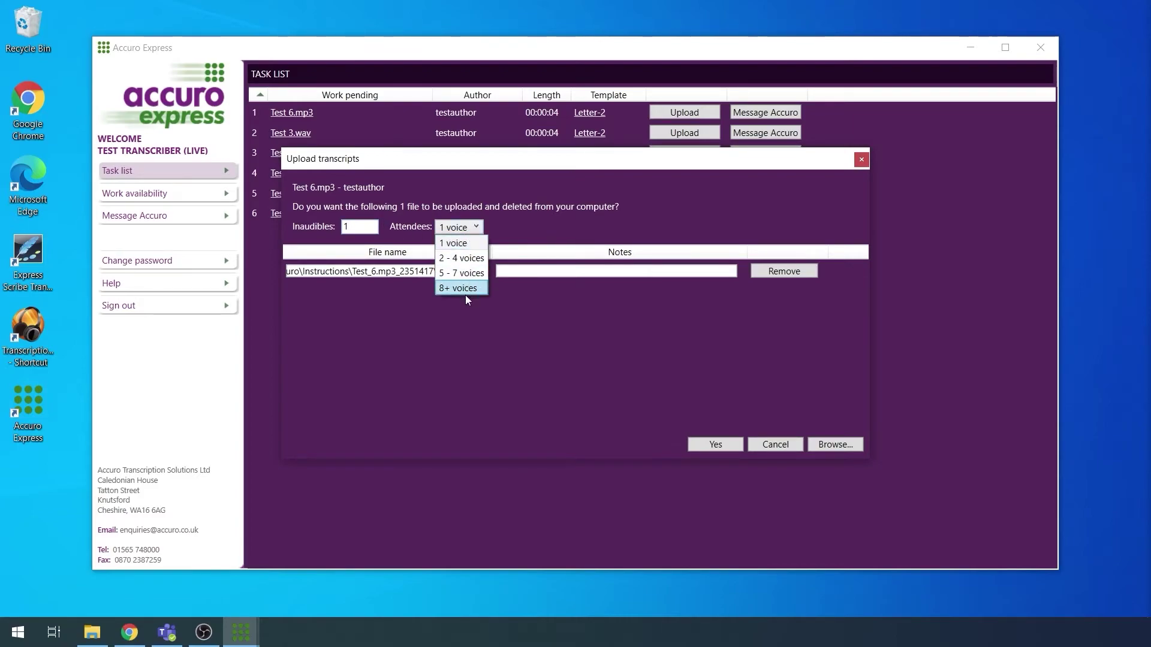
left_click(469, 245)
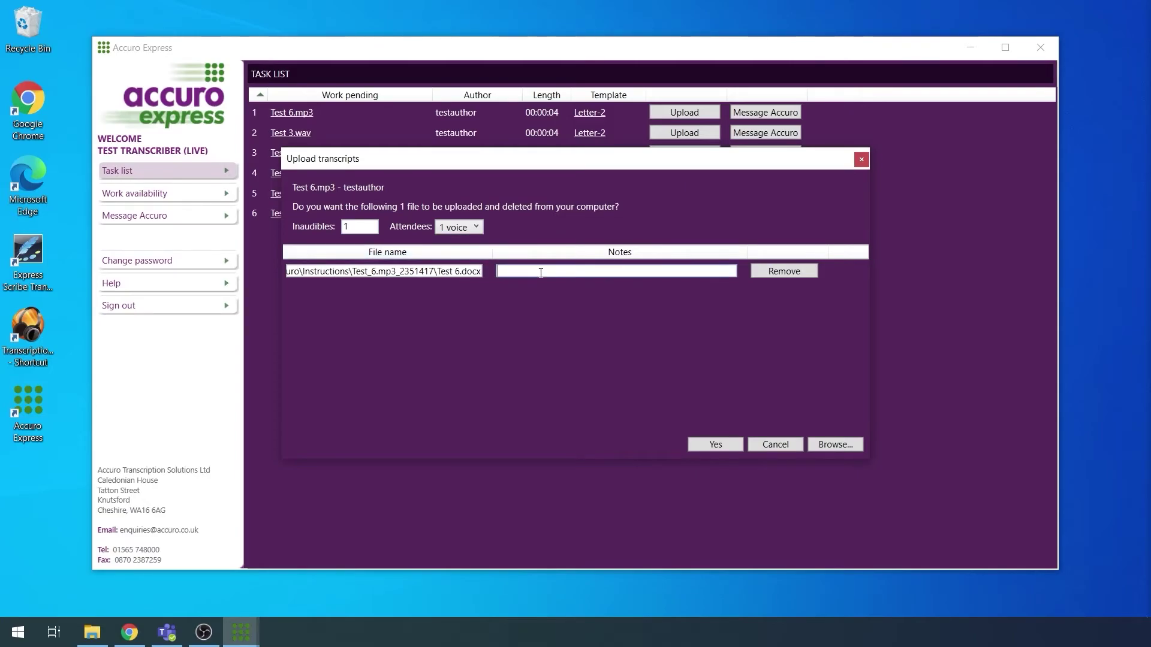
type("Example notes")
left_click(717, 444)
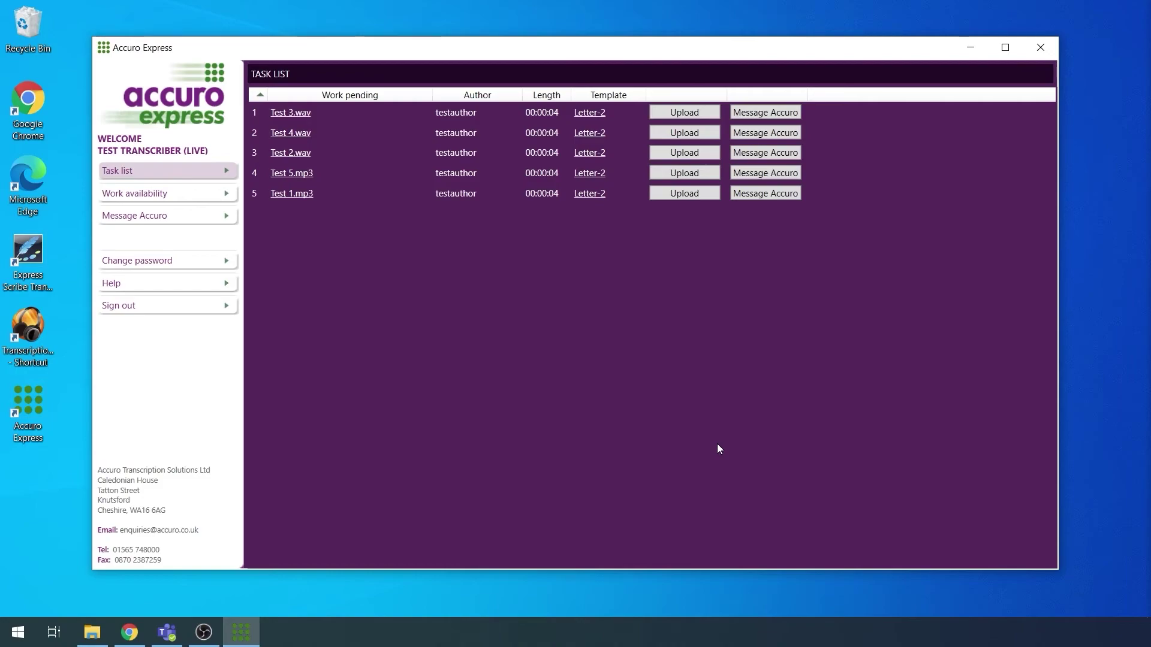
Step: Write a test message to Accuro and send it
left_click(177, 220)
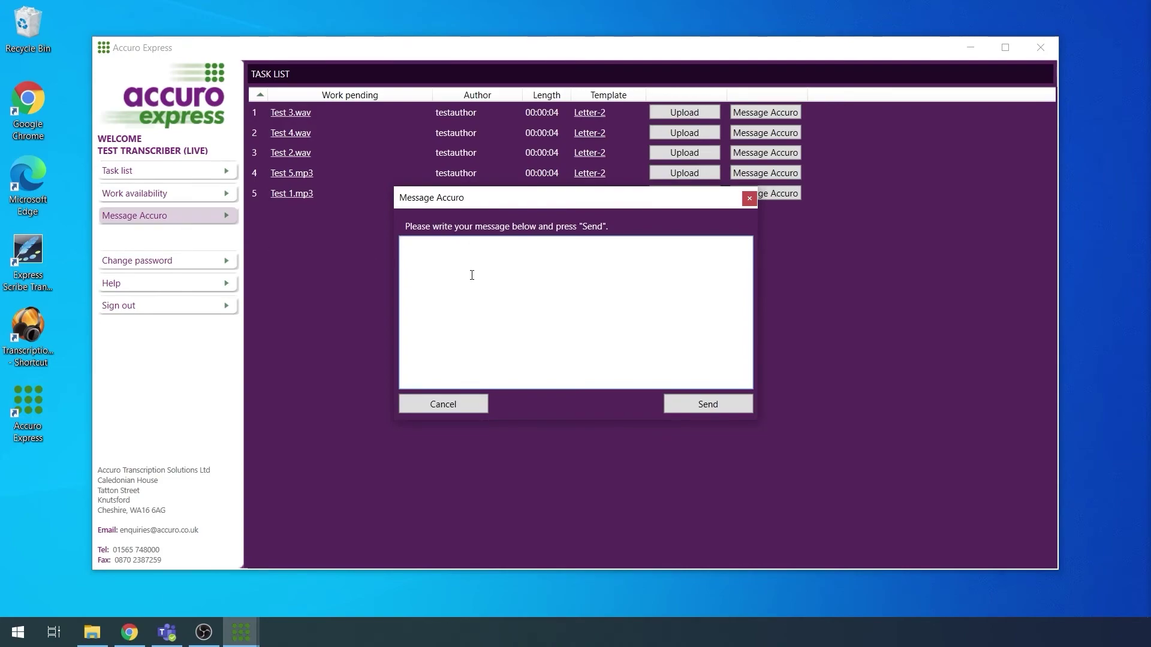
type("T")
type("est message")
left_click(708, 404)
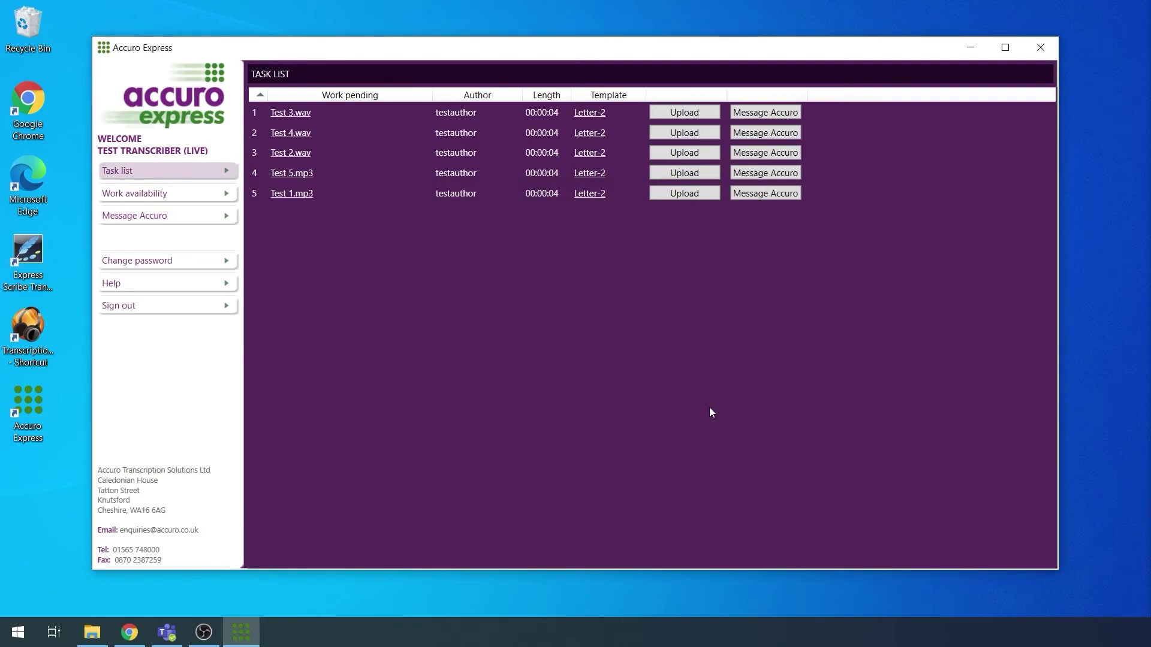
Step: Close the Accuro Express window from its title bar
left_click(1049, 49)
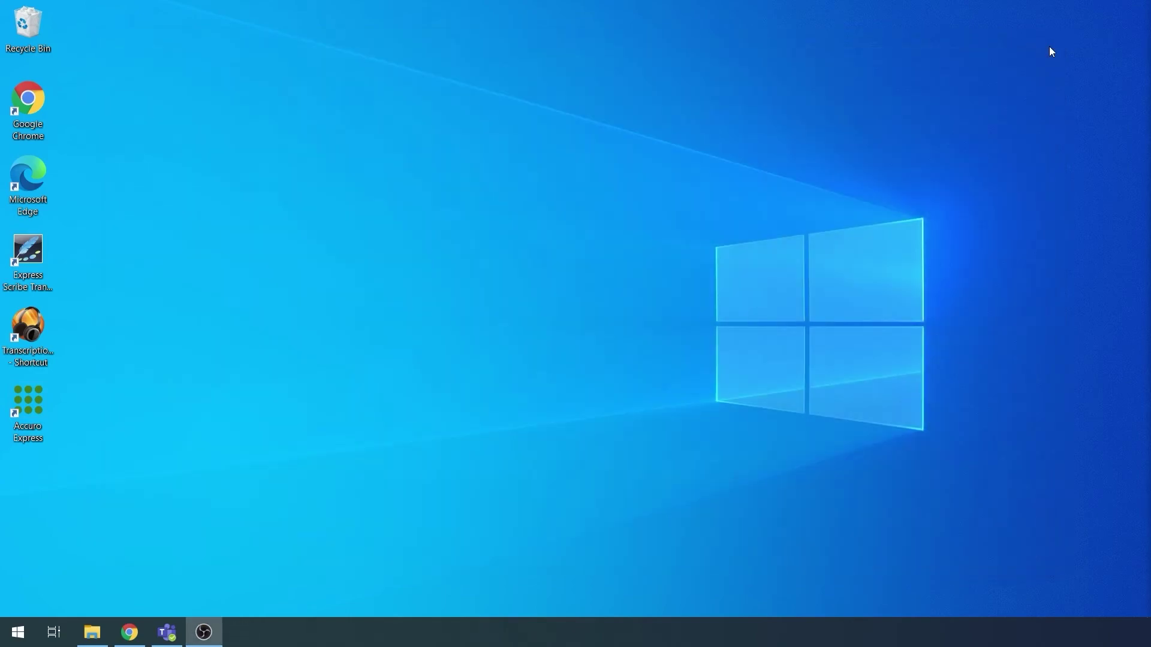